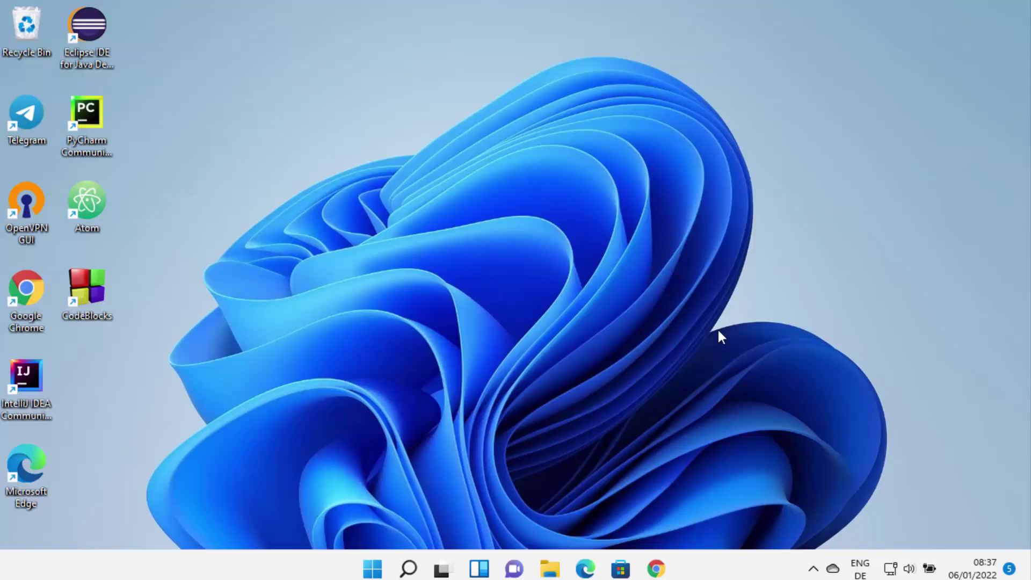
Open the 'Download Center - Zoom' search result in Chrome and select its zoom.us/download address
click(658, 569)
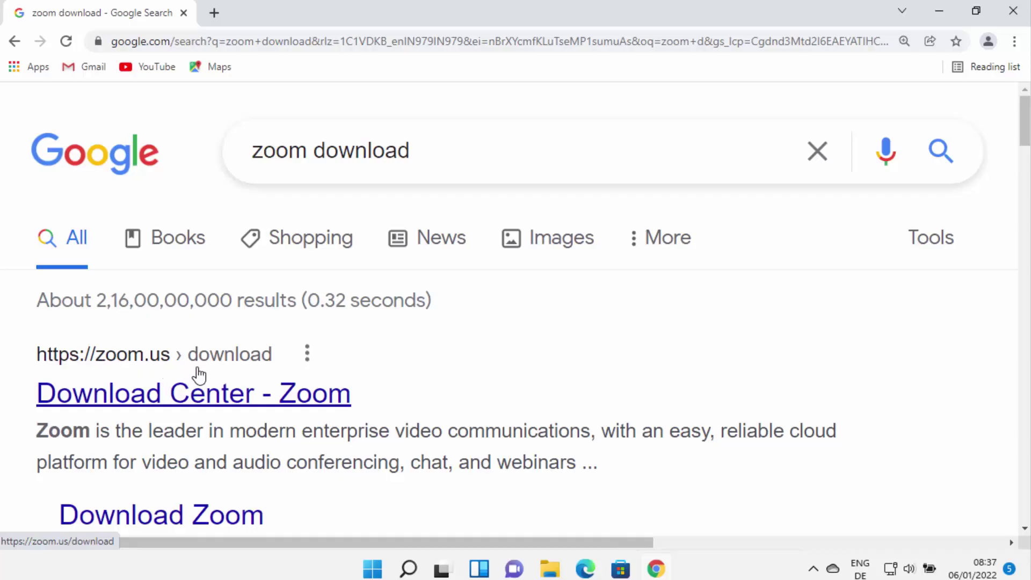
click(215, 402)
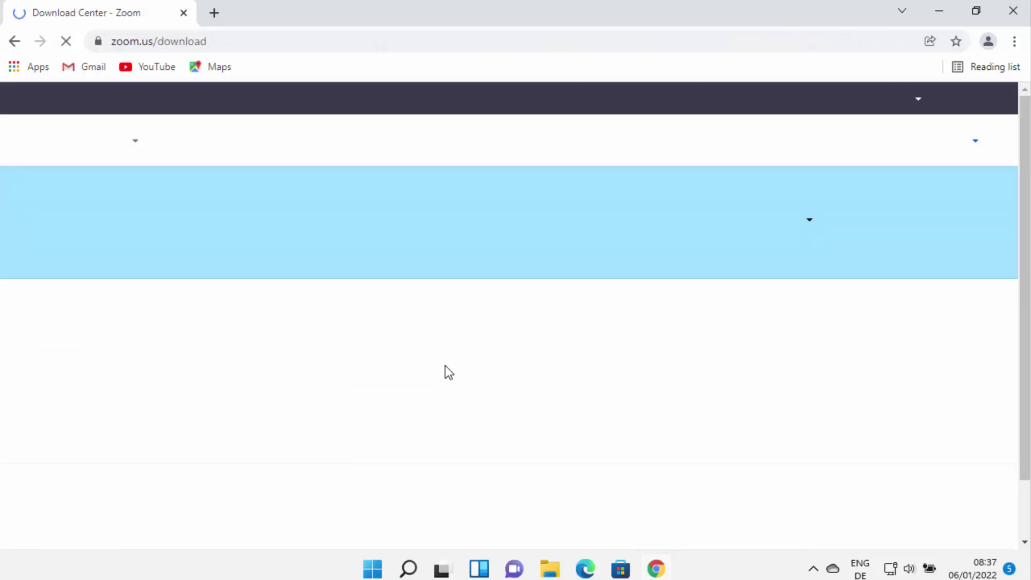
double_click(230, 47)
triple_click(230, 48)
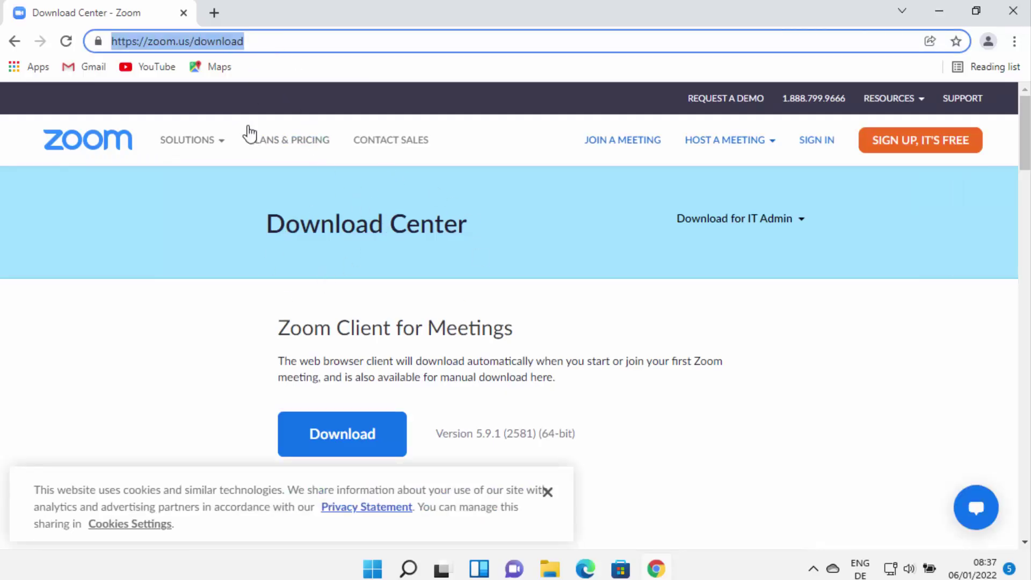
click(547, 492)
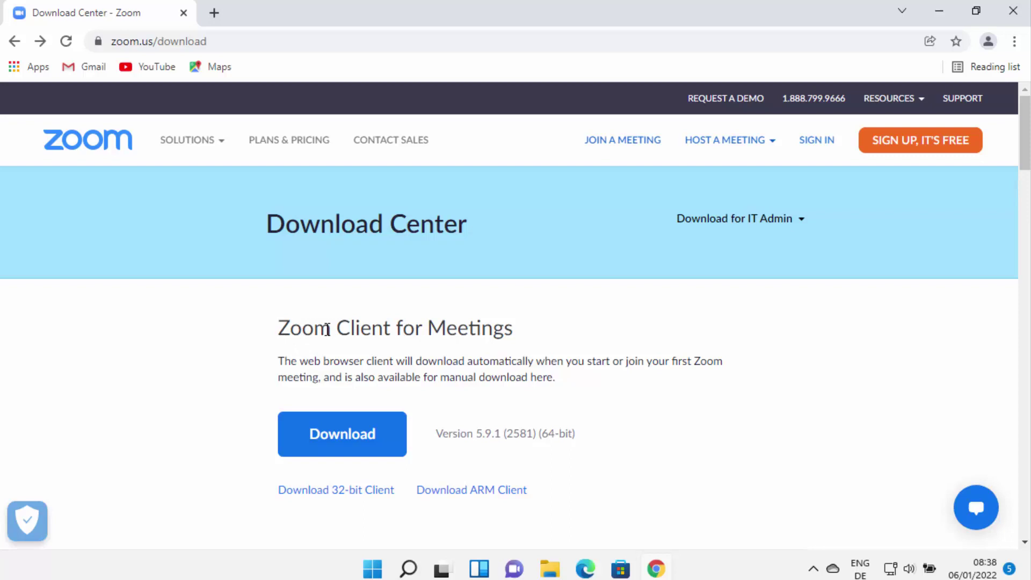
scroll(484, 331, down, 5)
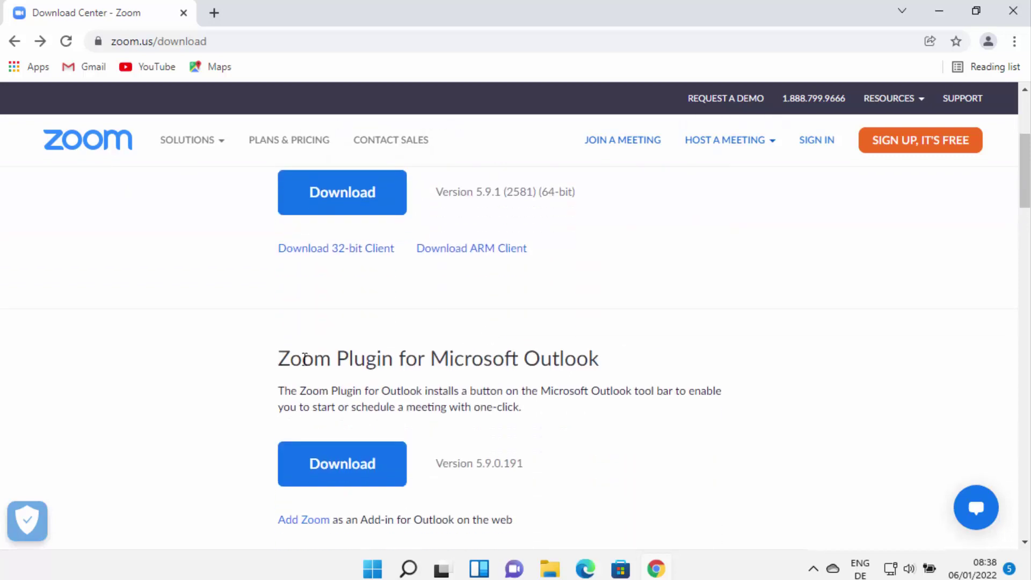
scroll(550, 375, down, 3)
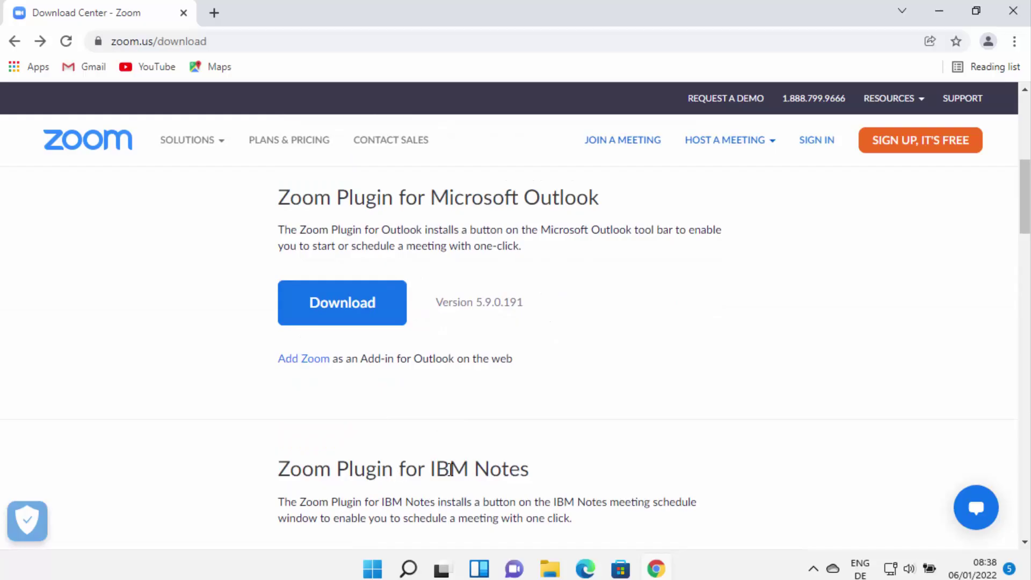
scroll(465, 457, down, 6)
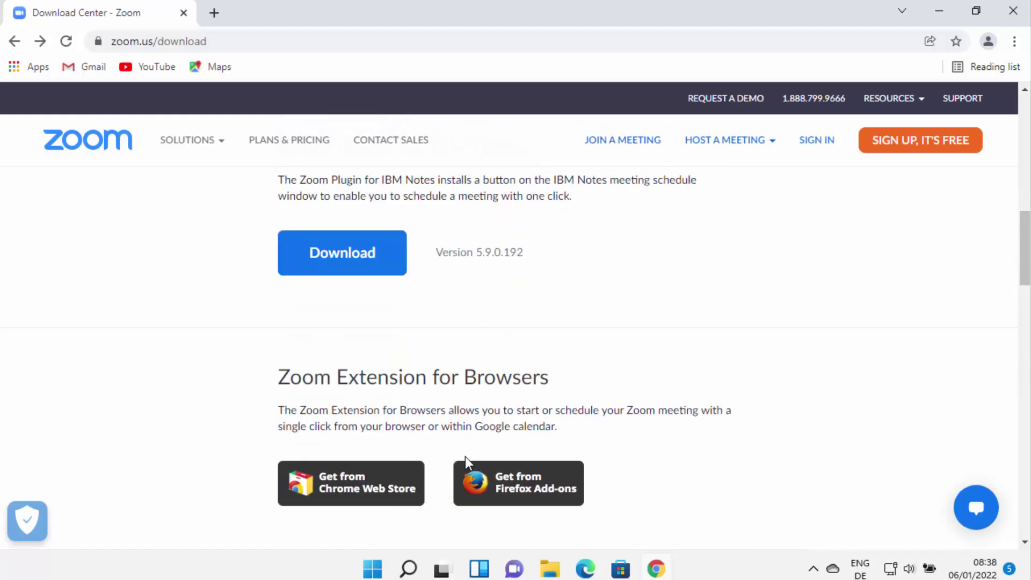
scroll(465, 457, up, 10)
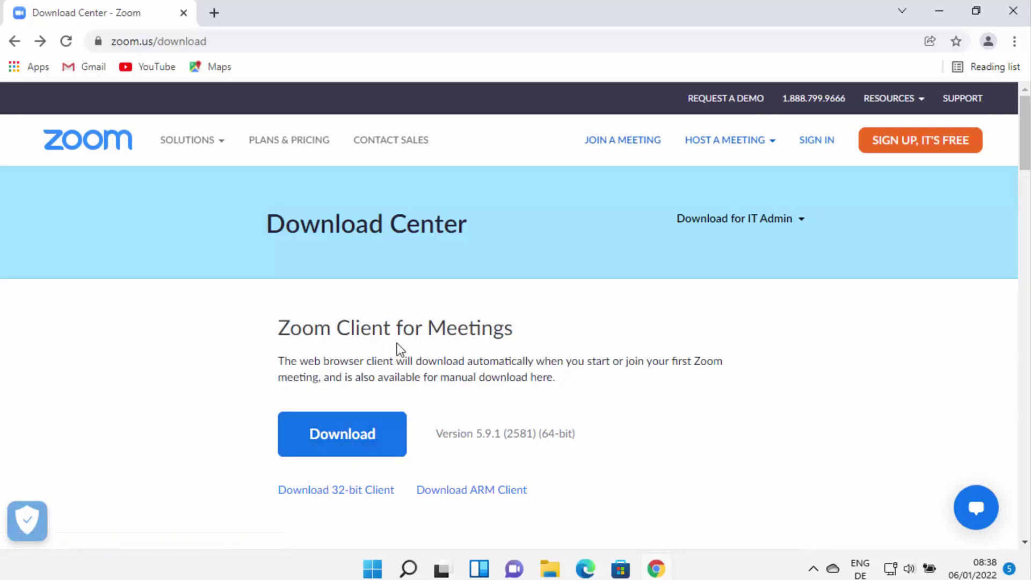
Download and run ZoomInstaller.exe for Zoom Client for Meetings, then minimize Chrome
click(341, 440)
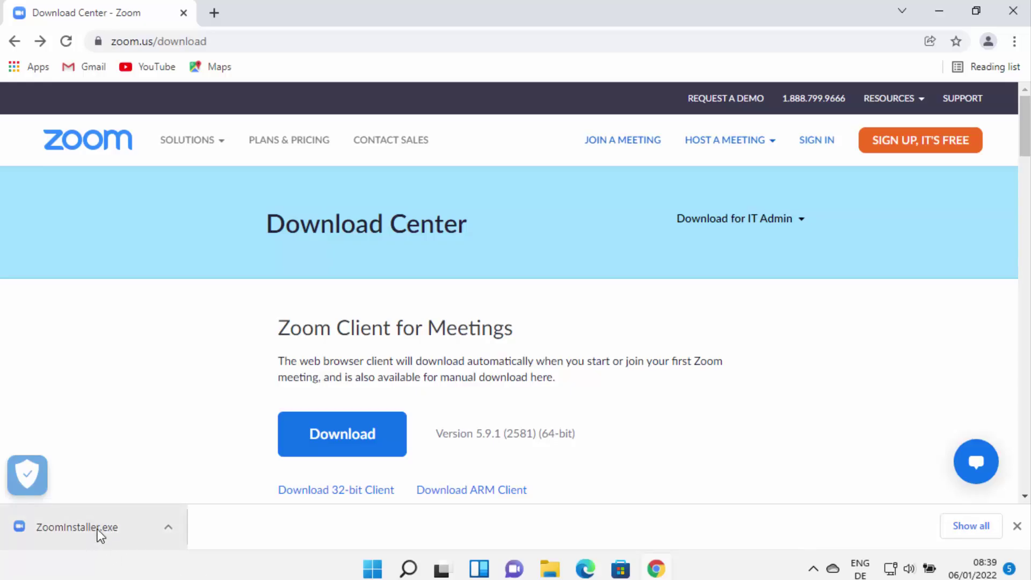
click(98, 529)
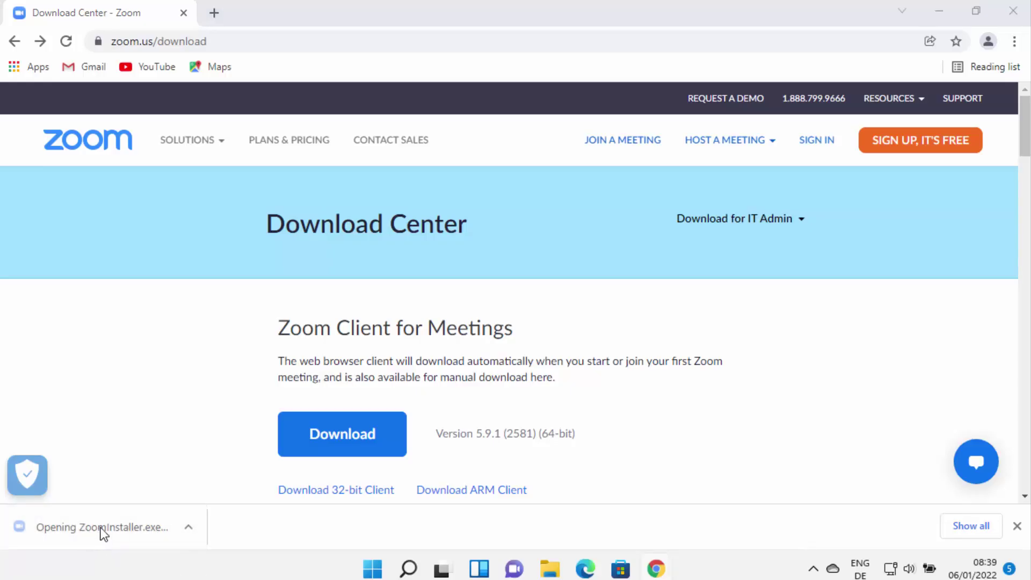
click(940, 11)
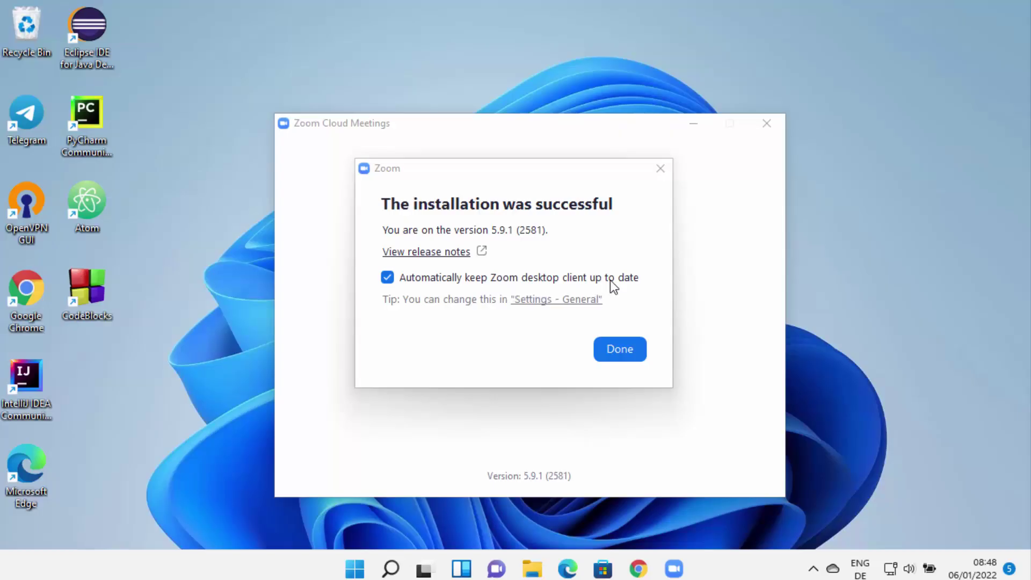
Confirm the successful installation with Done to reach the Zoom Cloud Meetings window
click(623, 356)
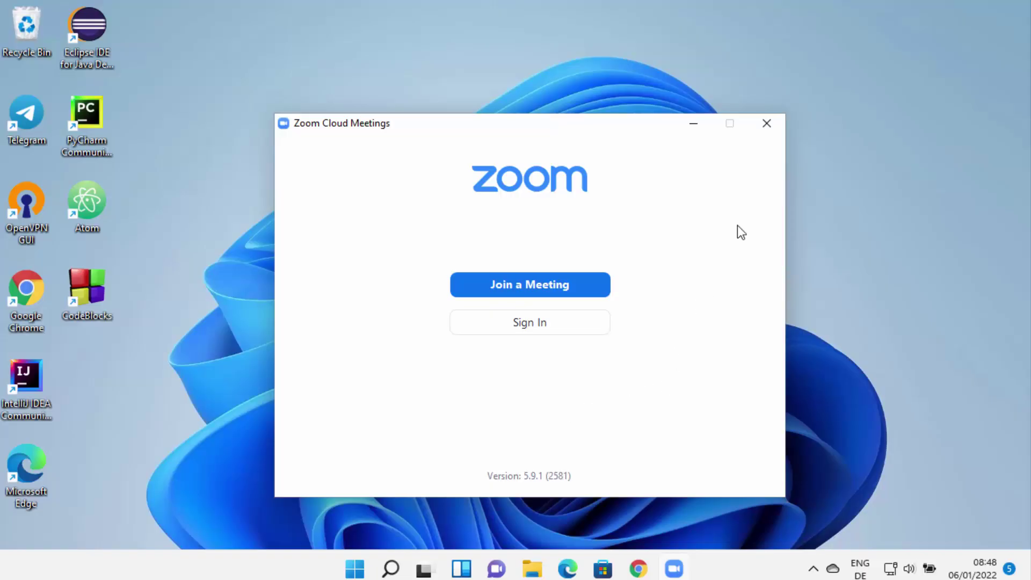
Close Zoom, then relaunch it from the Z section of All apps in the Start menu
click(770, 122)
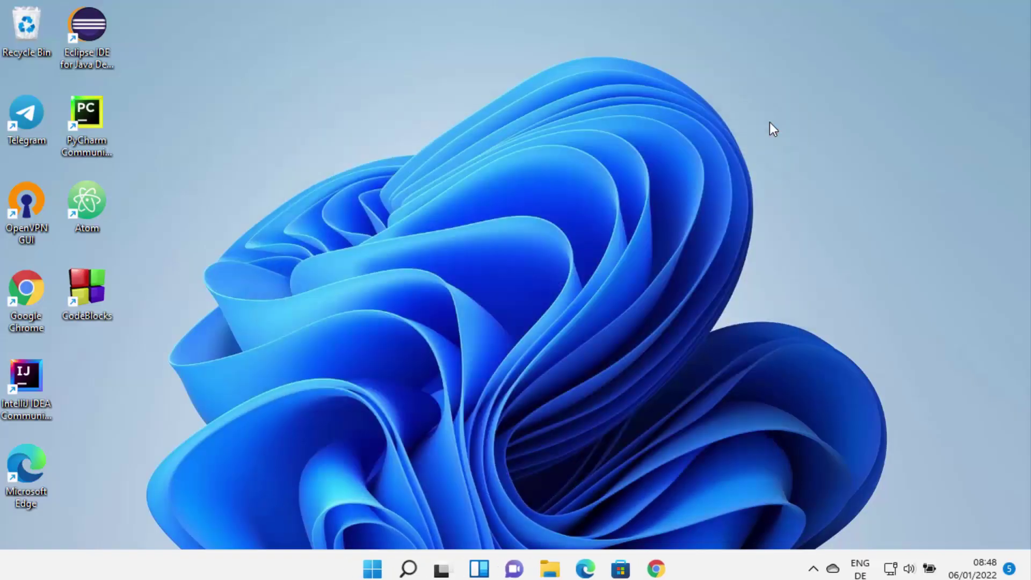
click(373, 569)
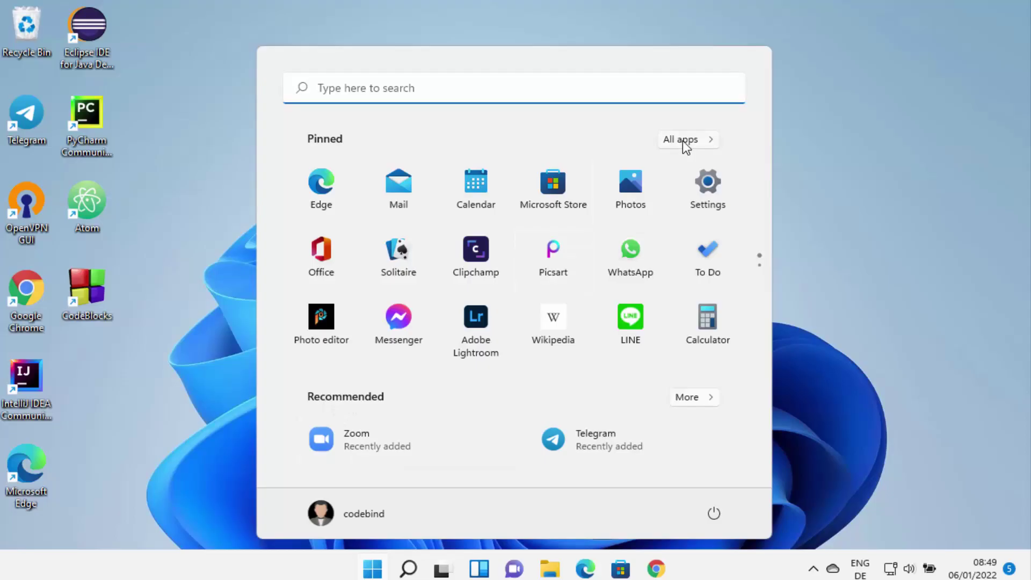
click(697, 141)
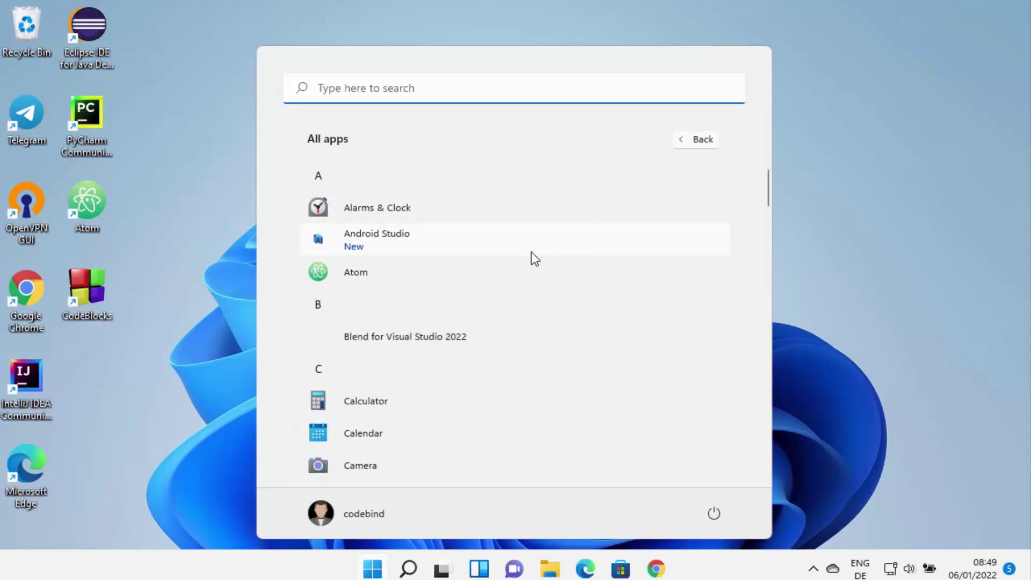
scroll(524, 269, down, 15)
scroll(525, 275, down, 10)
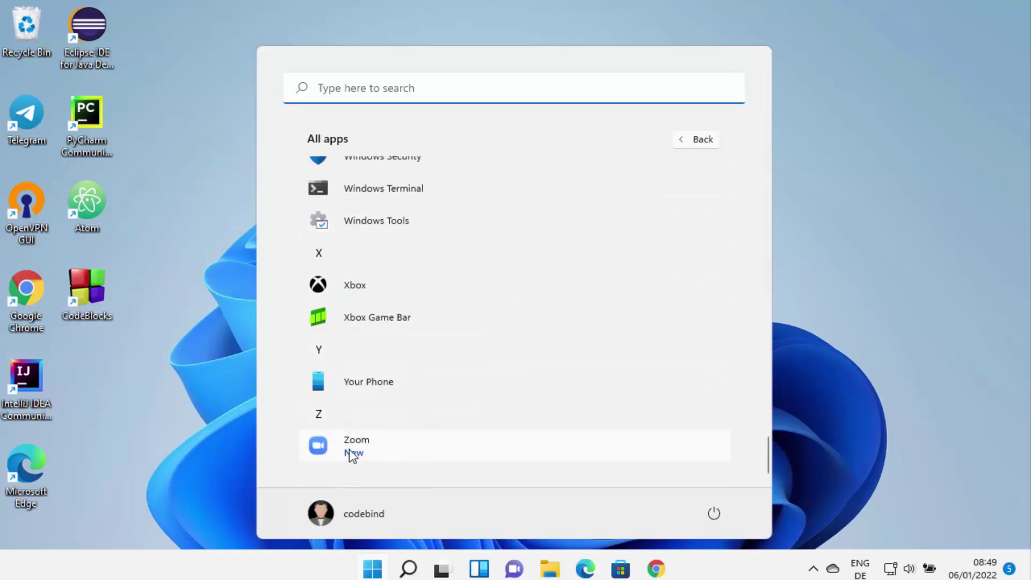
click(387, 453)
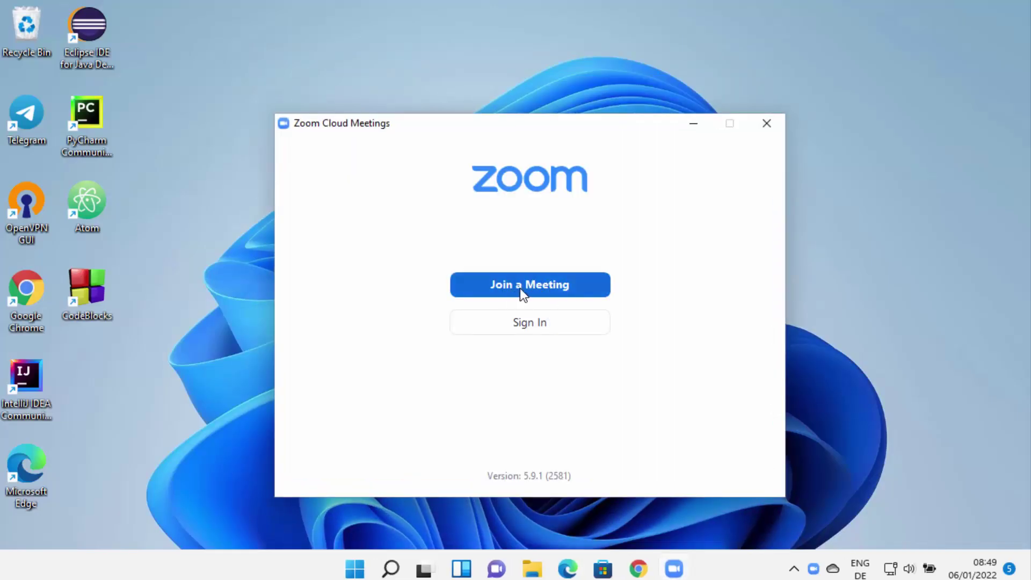
click(517, 285)
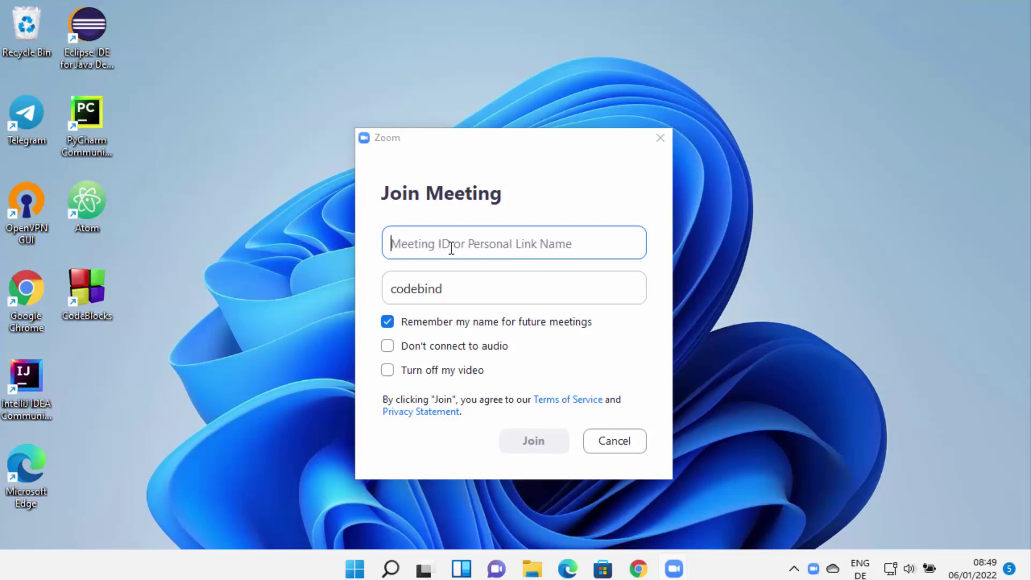
click(465, 292)
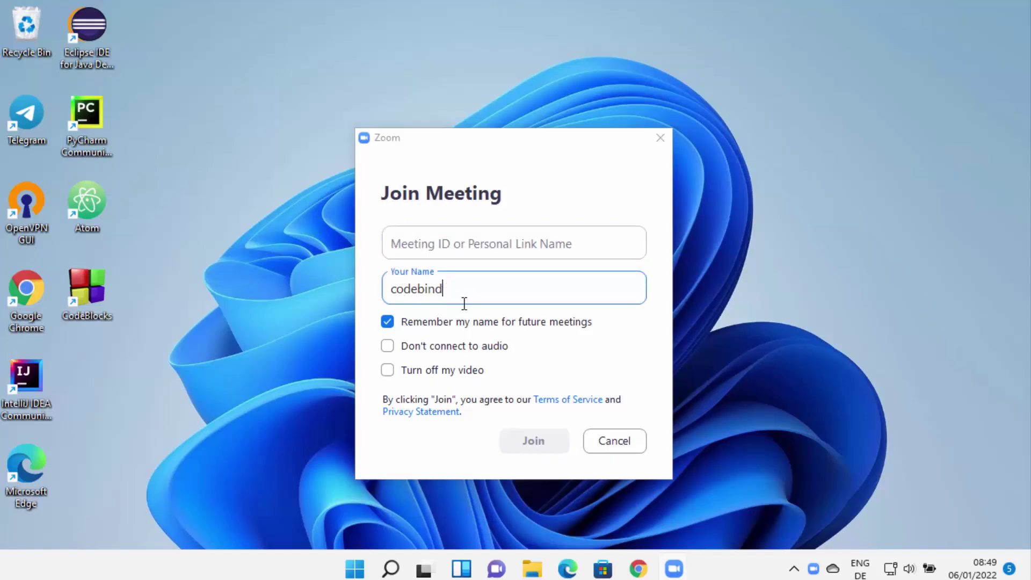
click(528, 249)
text(www)
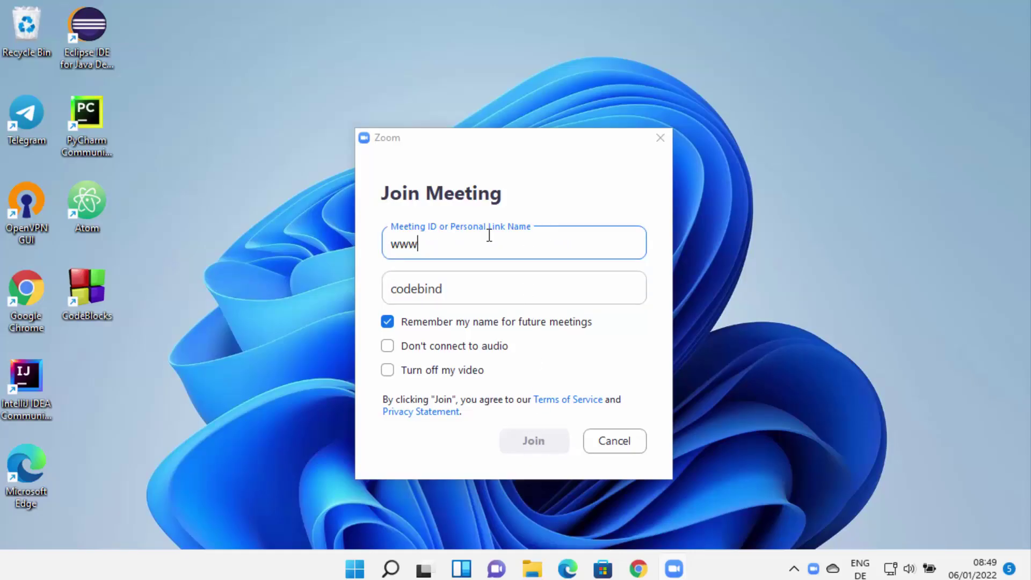
key(BackSpace)
key(BackSpace)
key(BackSpace)
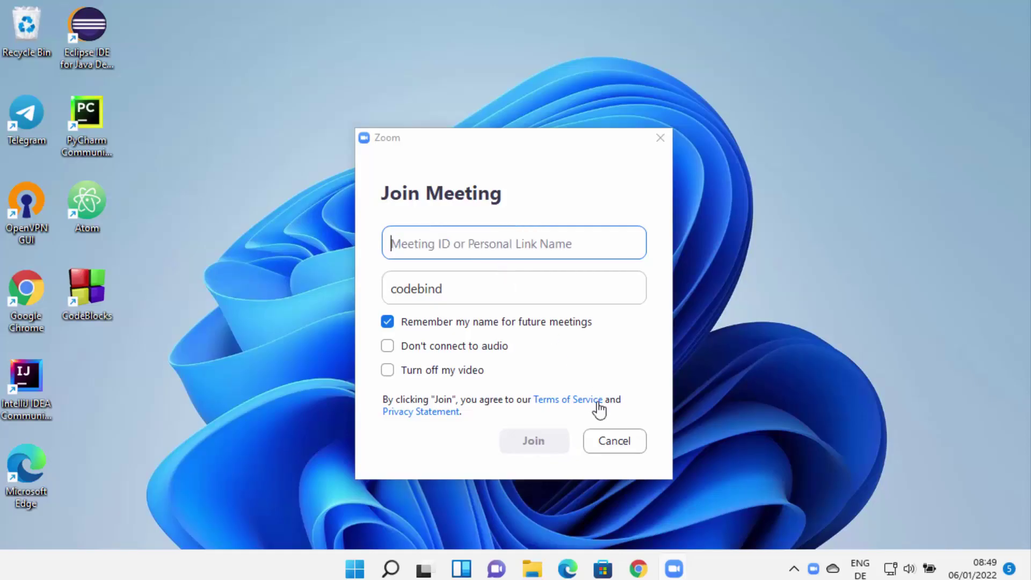
click(624, 446)
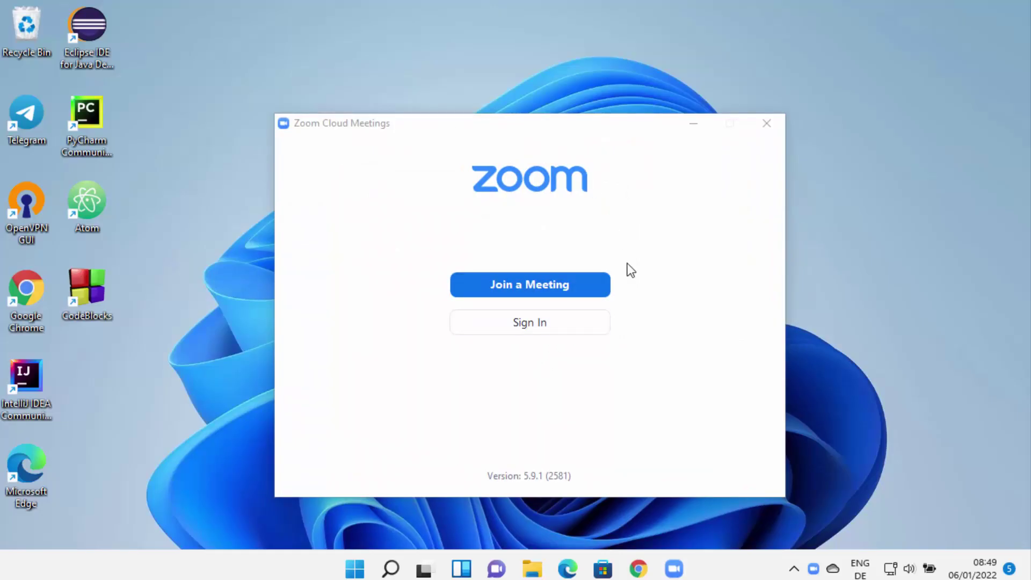
Open the Sign In form from the Zoom Cloud Meetings start window
click(534, 330)
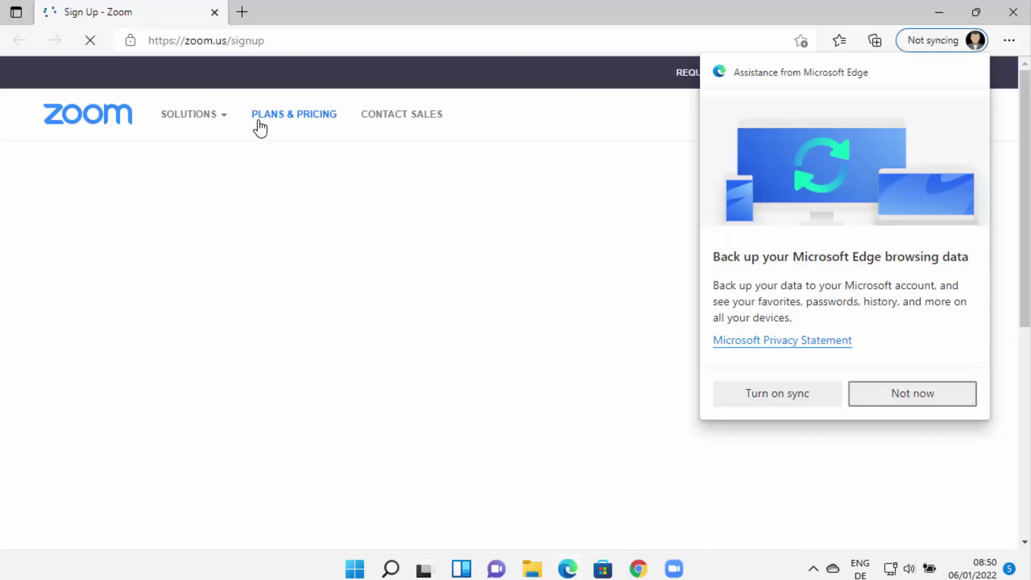
Decline the Edge sync prompt with 'Not now' and minimize Edge to return to Zoom
click(874, 395)
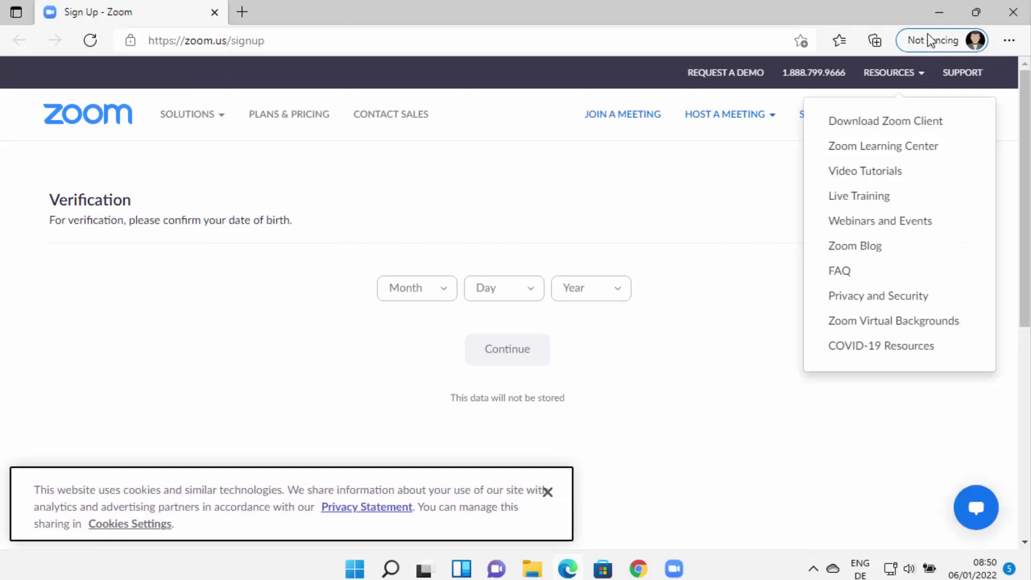
click(939, 13)
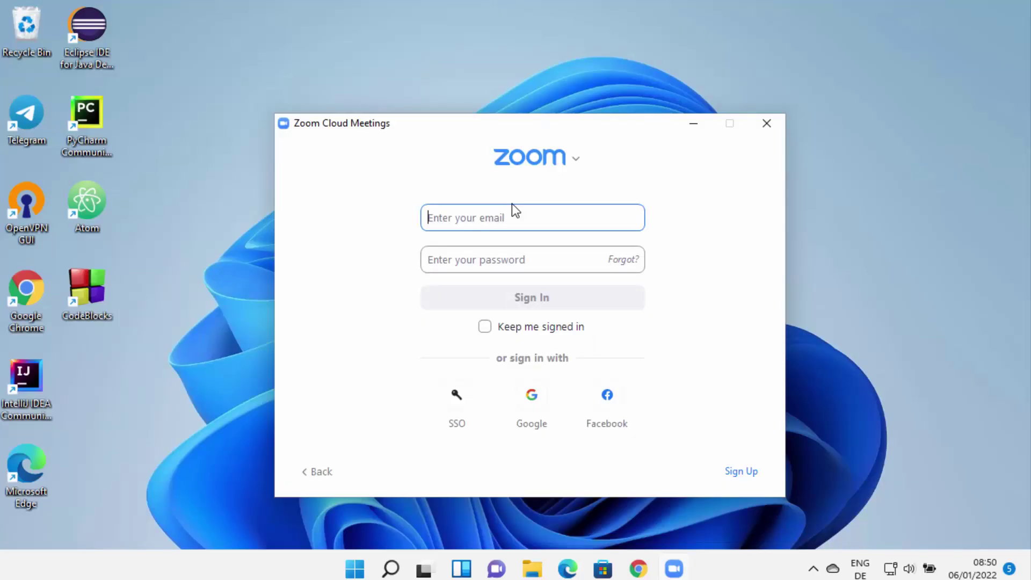
Sign in with the account e-mail and password, with 'Keep me signed in' ticked
text(user)
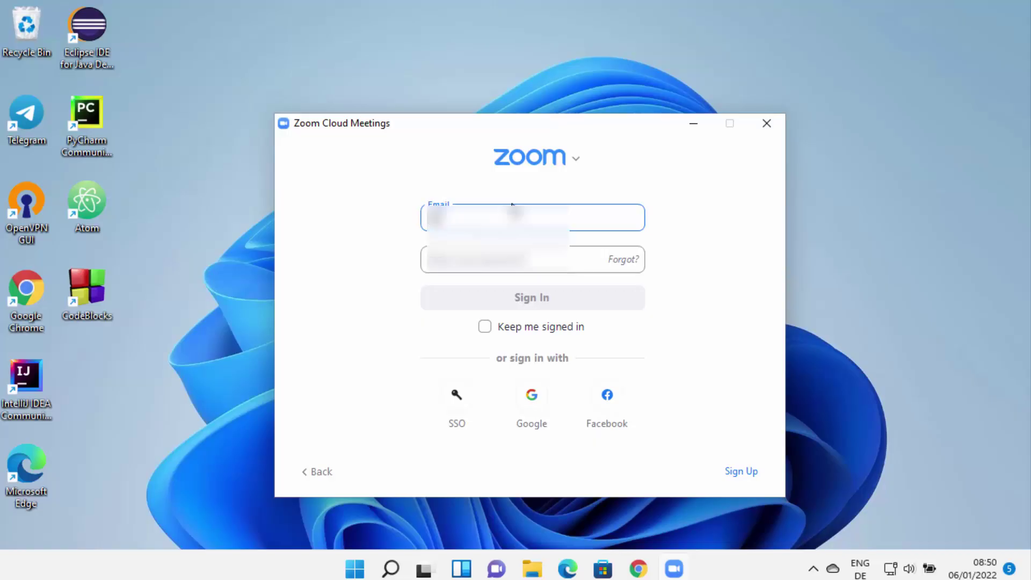
text(@gmail.com)
key(Tab)
text(password)
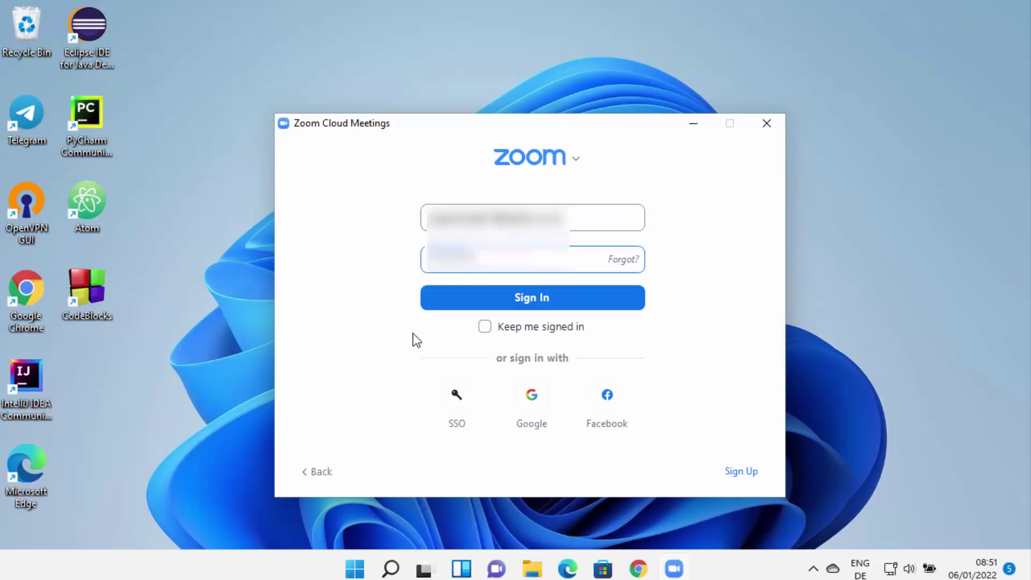
click(485, 327)
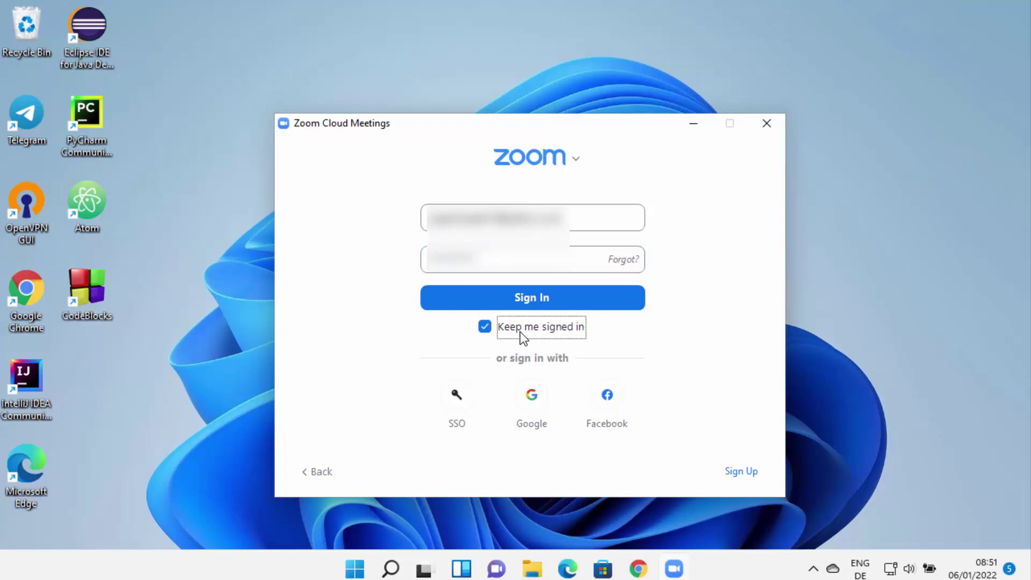
click(532, 299)
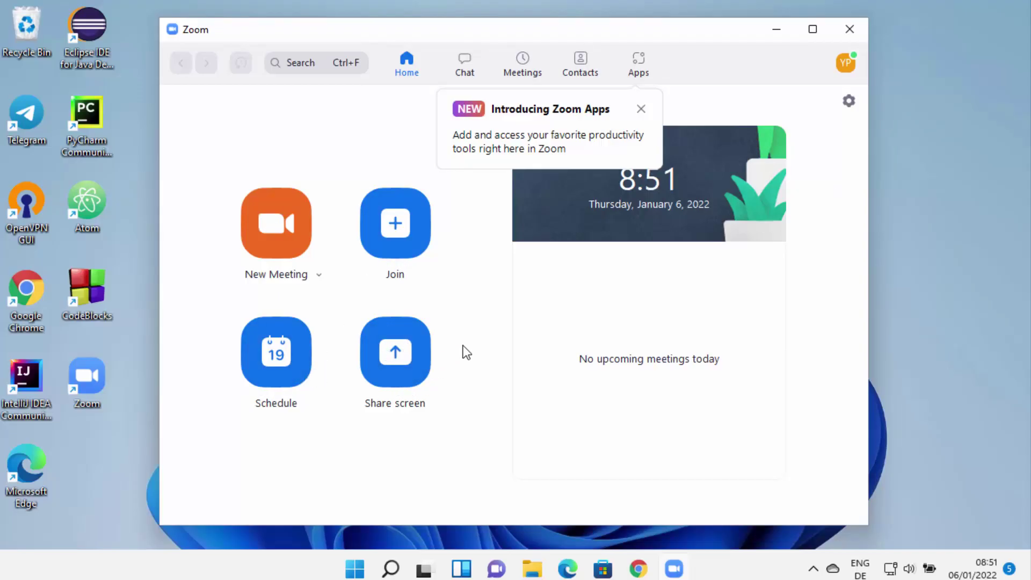
Close the 'Introducing Zoom Apps' popup on the Home screen
click(641, 109)
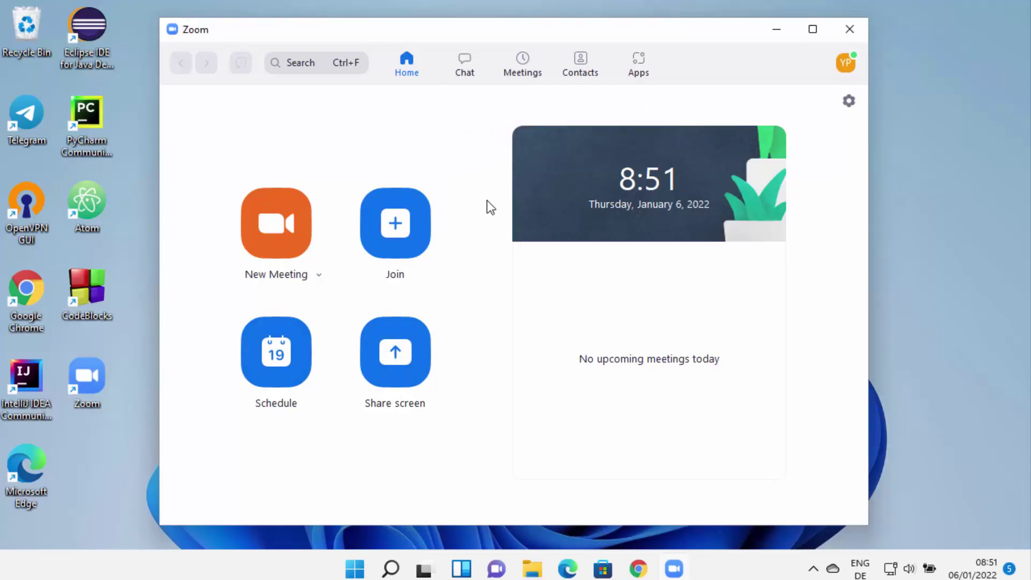